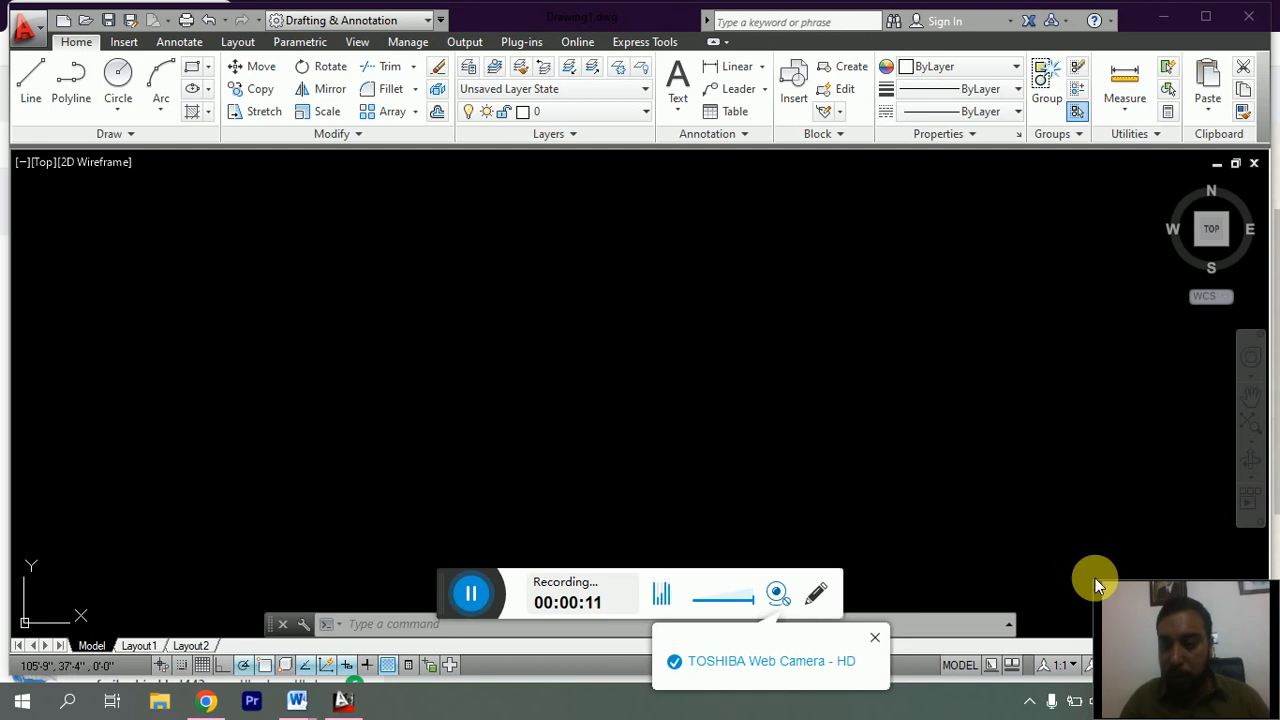
left_click_drag(1097, 585, 1020, 34)
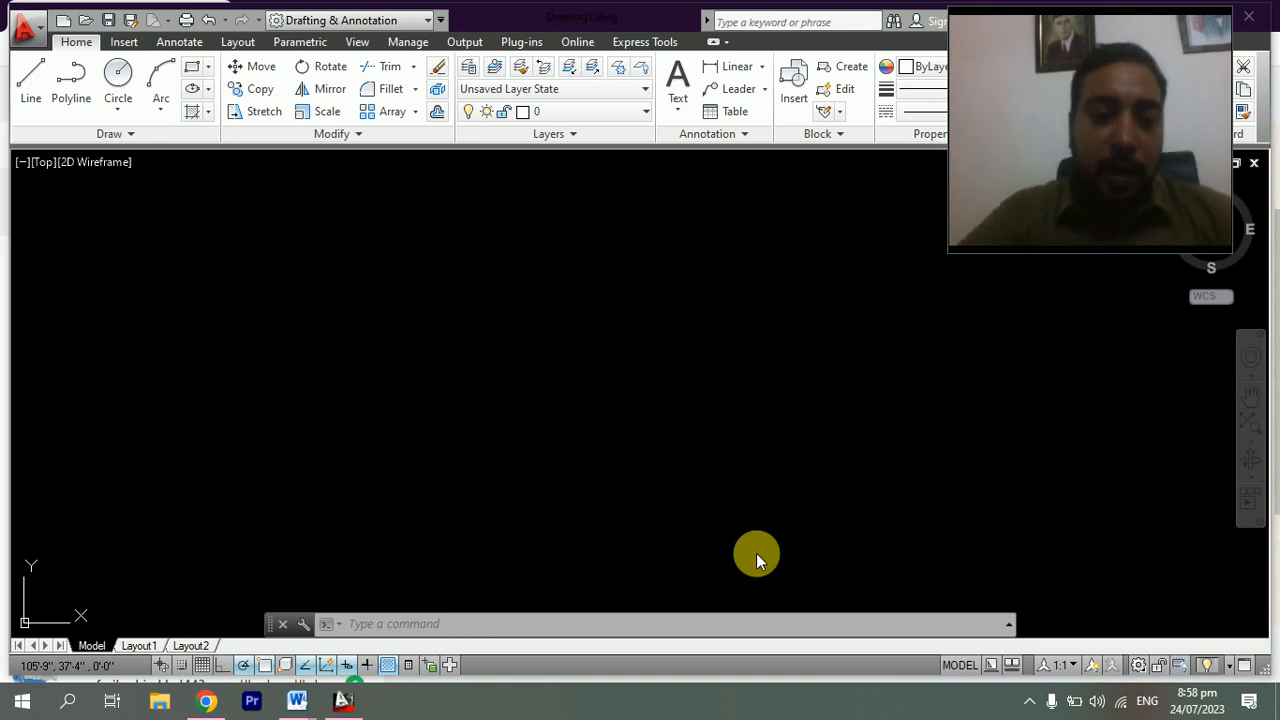
- Open the tool palettes, view the Constraints palette, and return to the Architectural palette's block samples
left_click(635, 503)
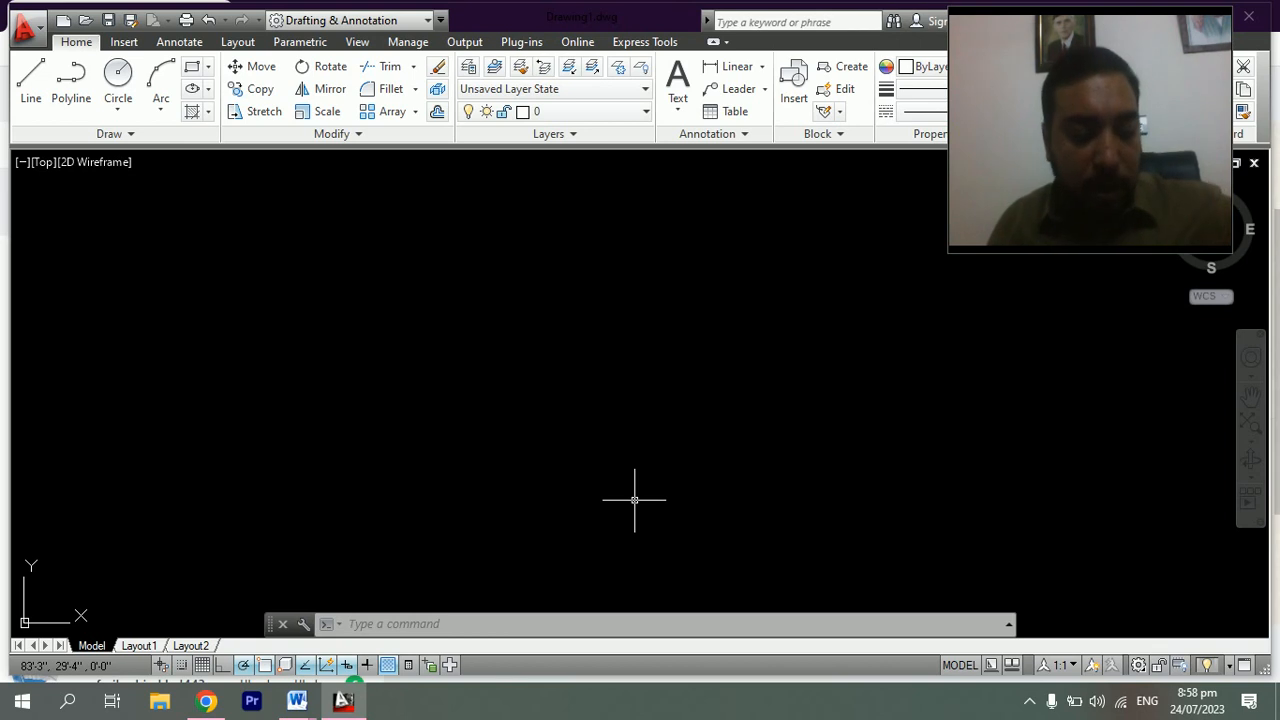
key("ctrl+3")
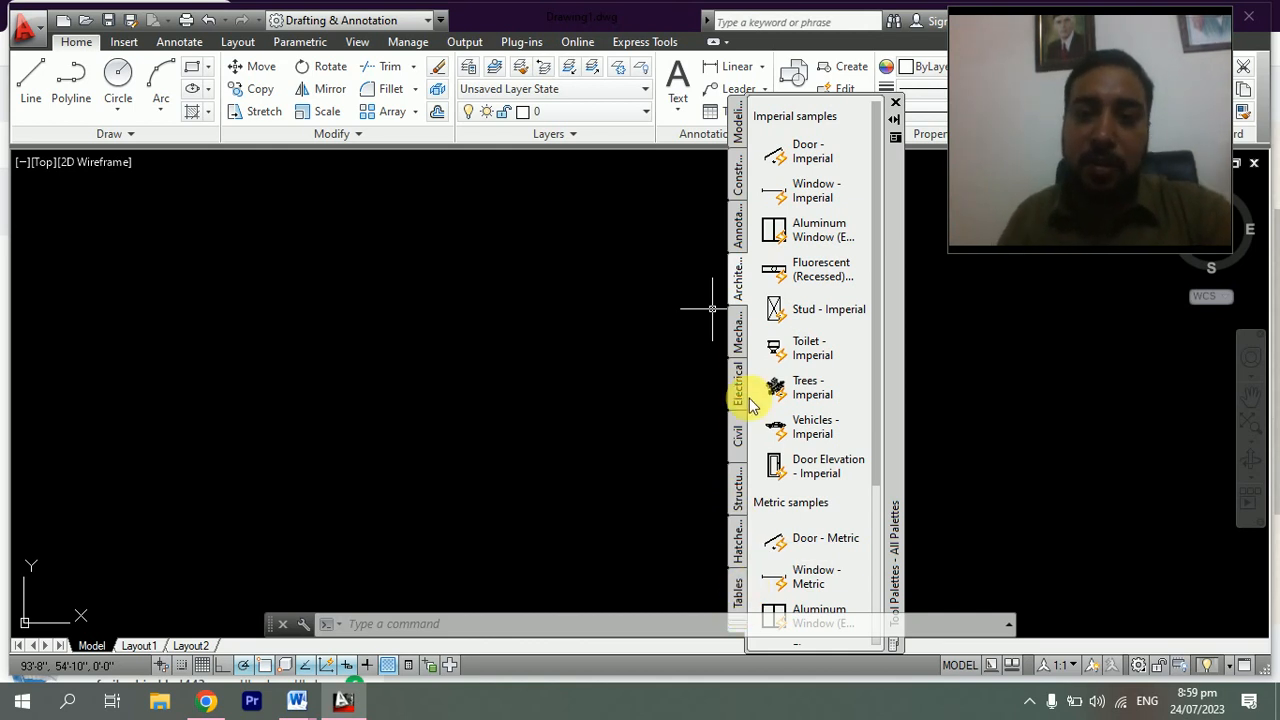
left_click(737, 172)
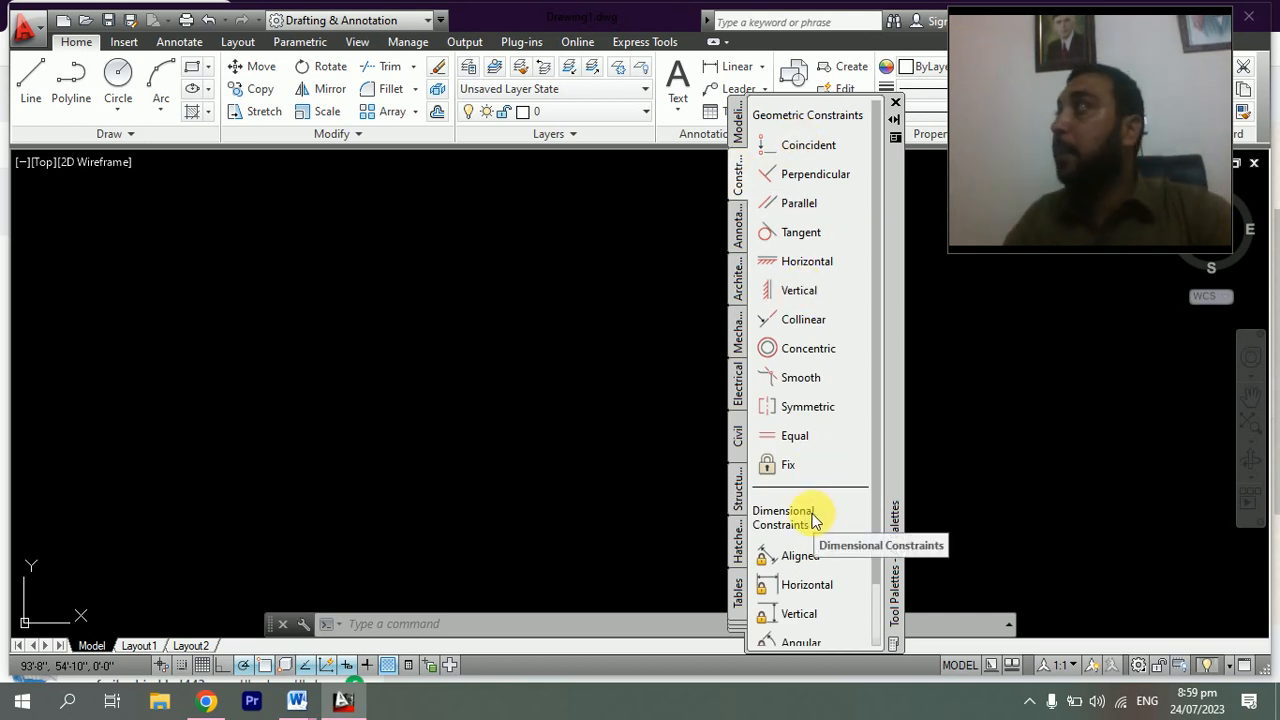
left_click(737, 290)
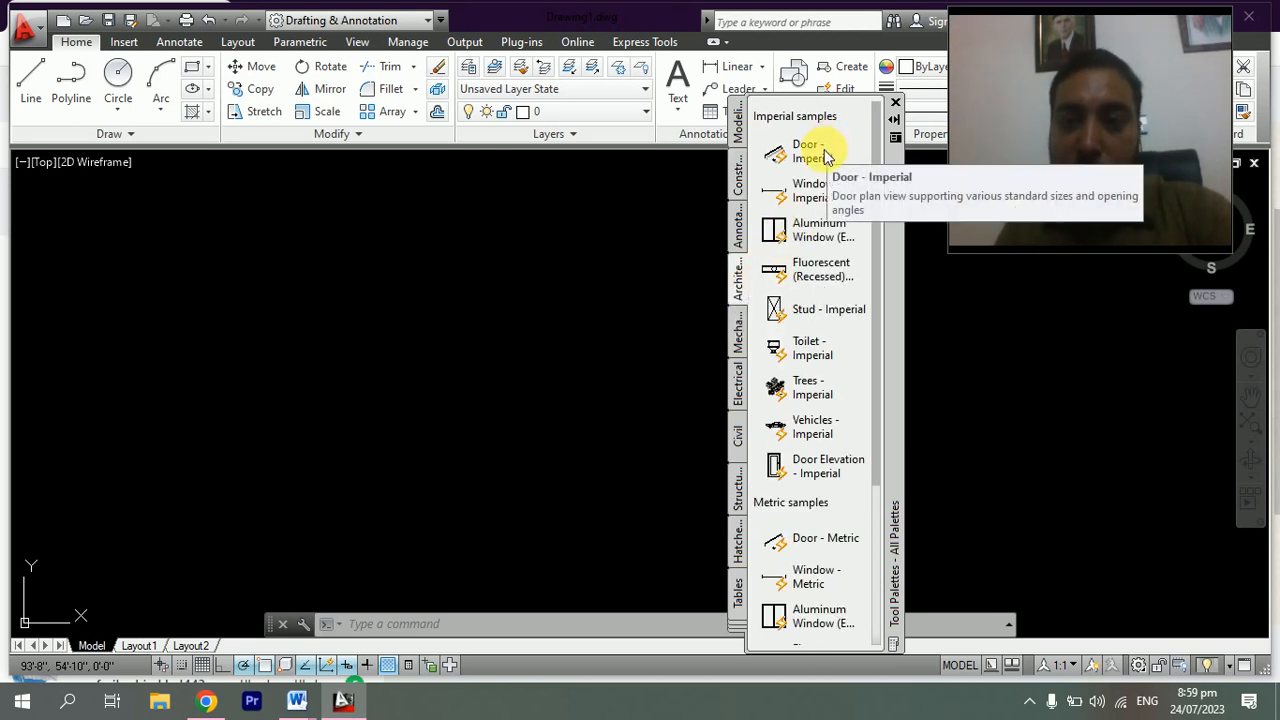
- Insert the Door - Imperial block in the empty drawing and the Window - Imperial block to its right
left_click(824, 155)
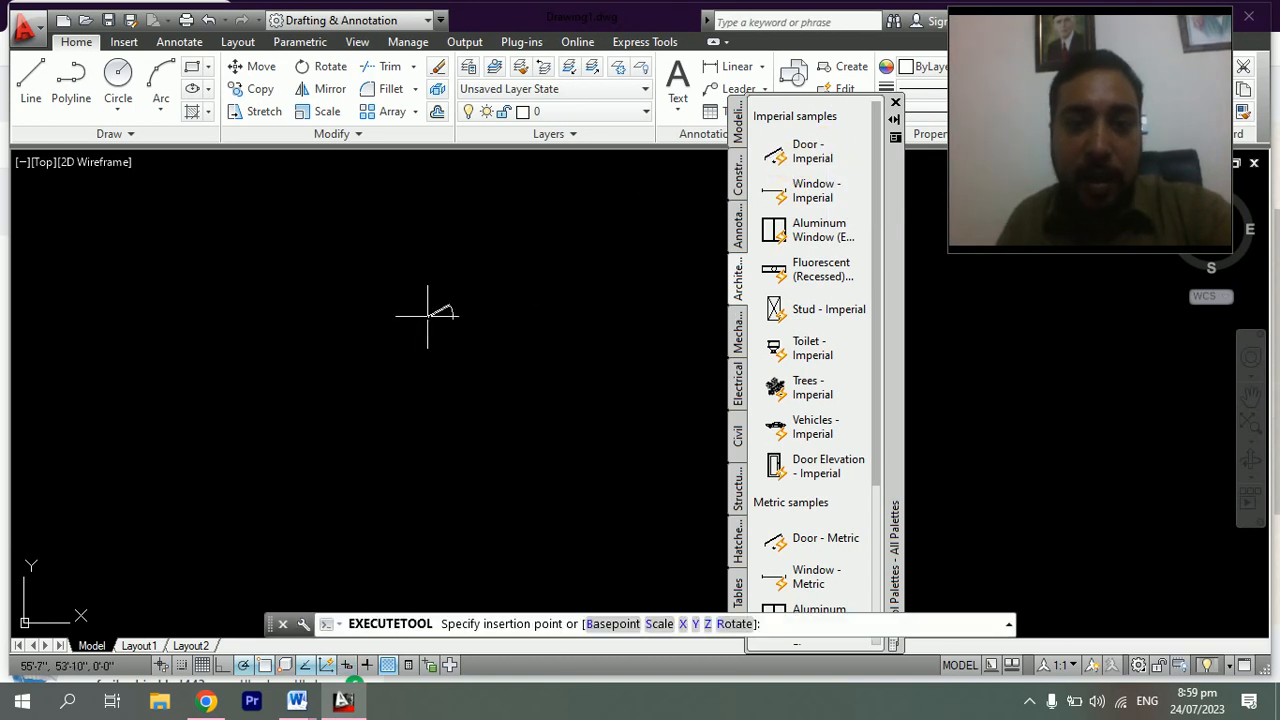
left_click(381, 295)
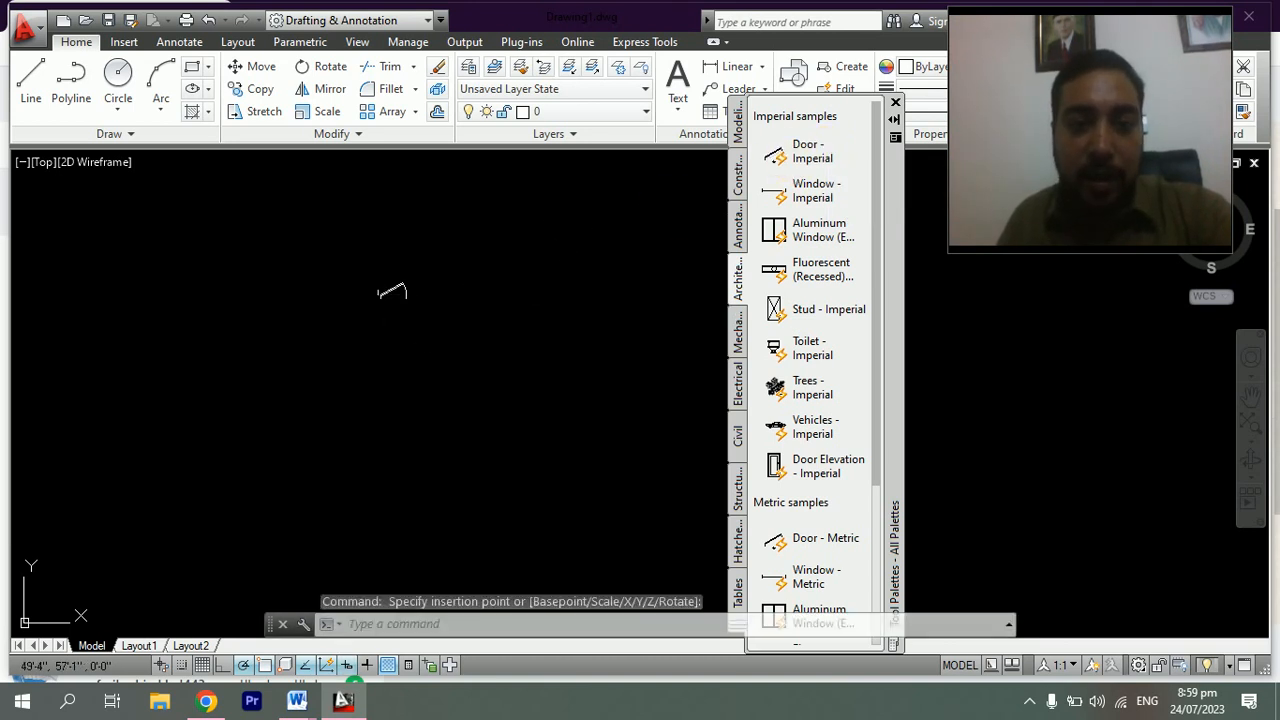
left_click(826, 191)
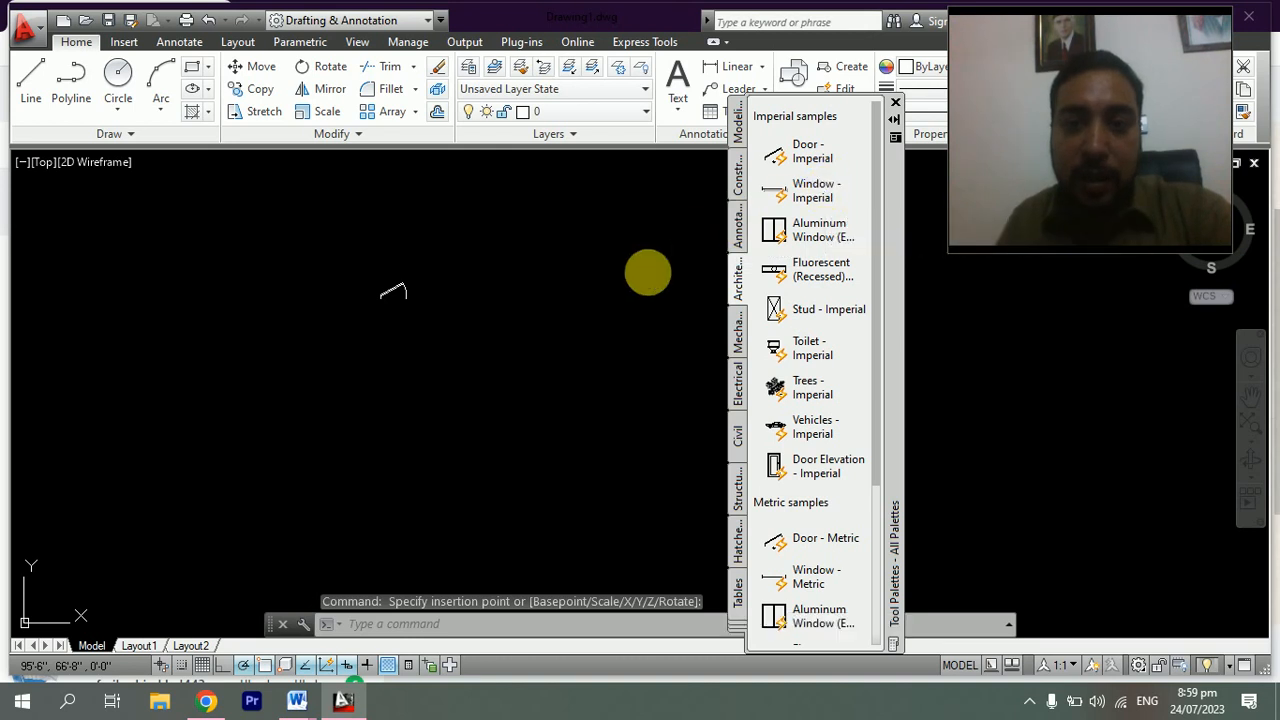
left_click(514, 284)
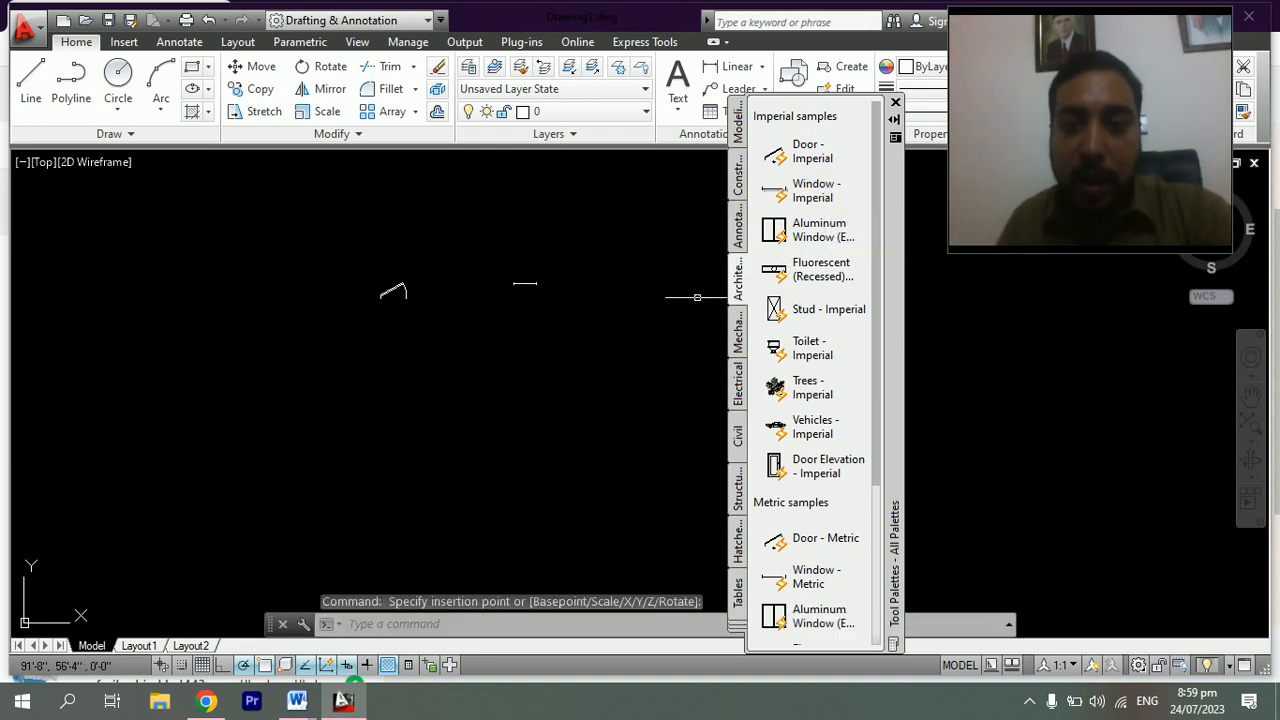
- Place the imperial Aluminum Window elevation block below the window and the Toilet - Imperial block below the door
left_click(830, 232)
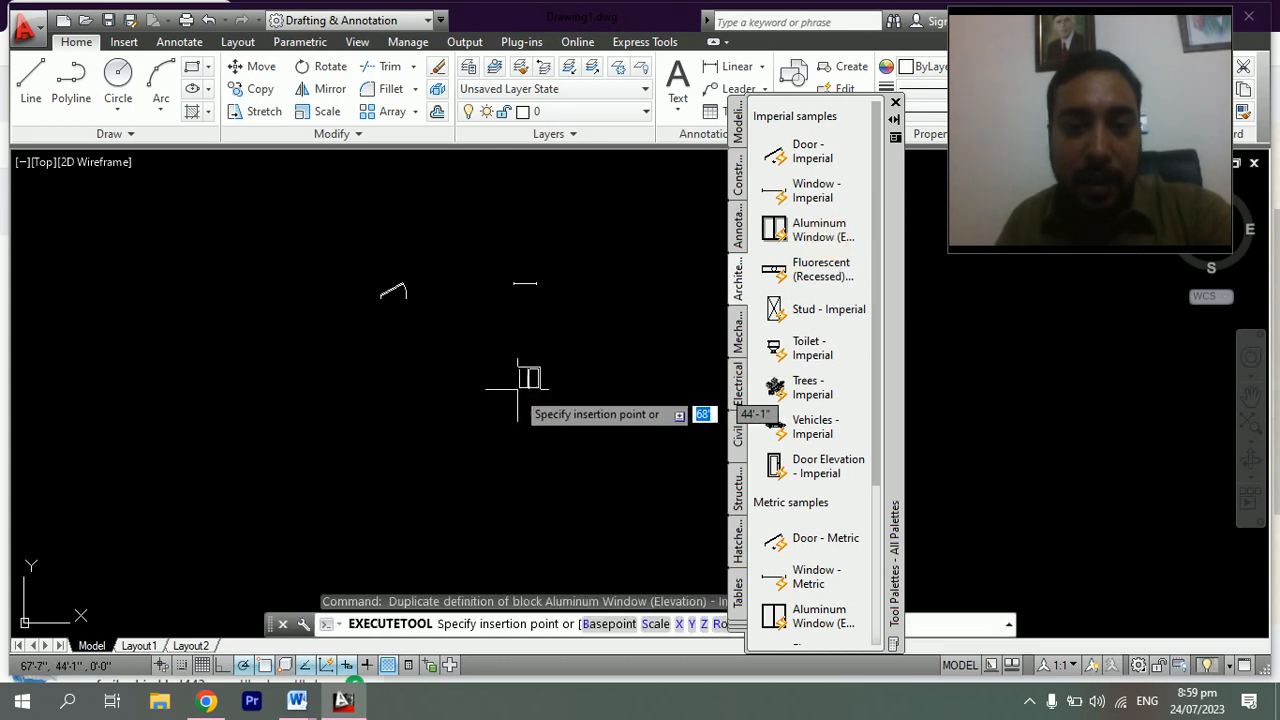
left_click(486, 350)
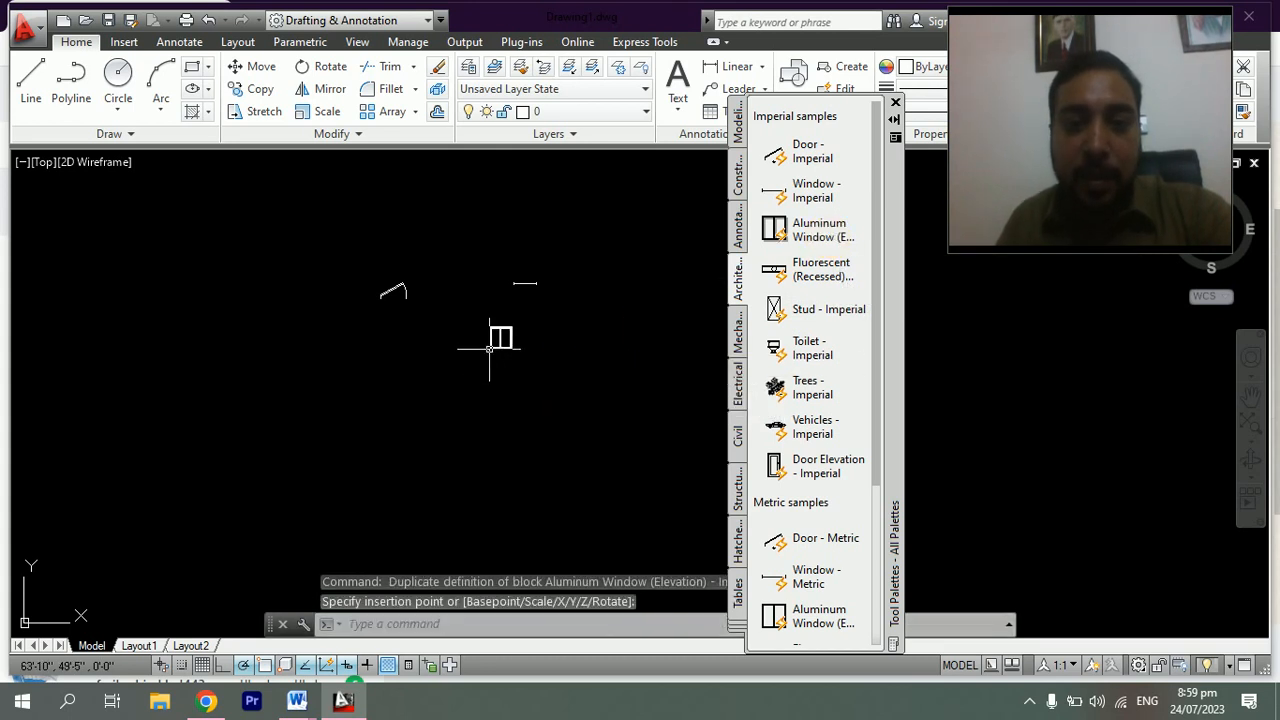
left_click(812, 348)
left_click(420, 378)
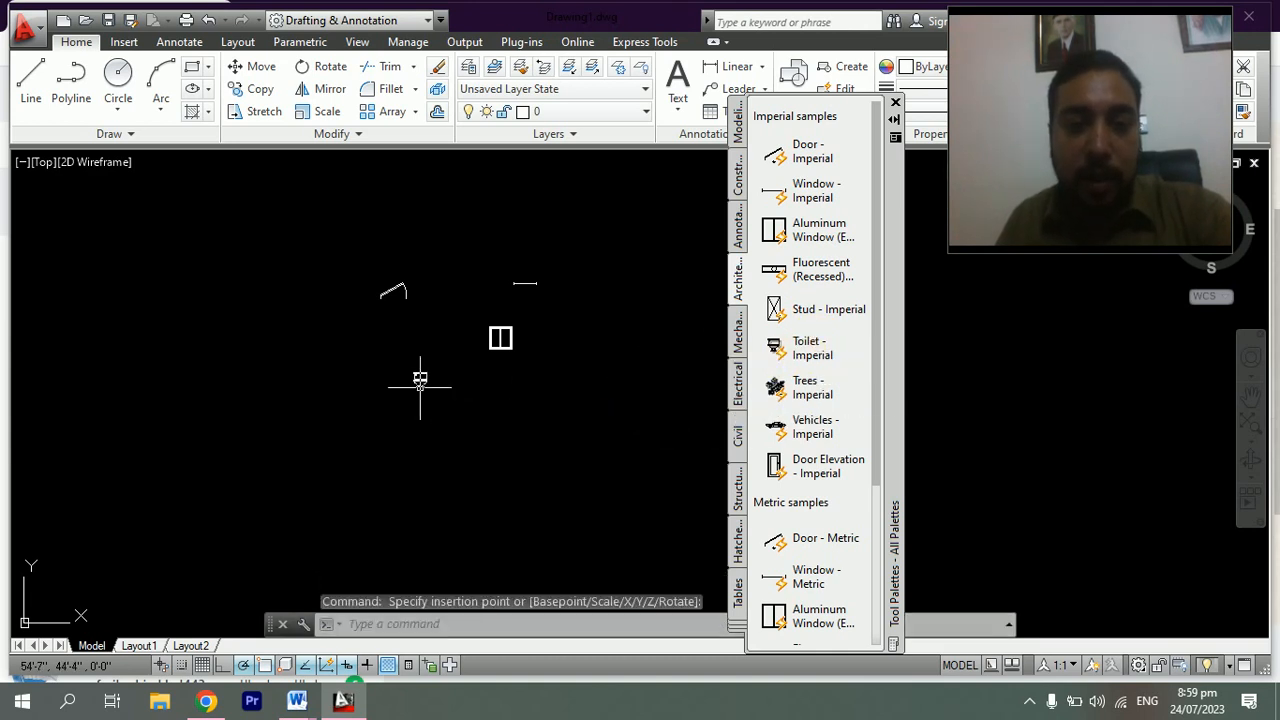
- Insert the Trees - Imperial block above the window and the Vehicles - Imperial block below the aluminum window
left_click(810, 390)
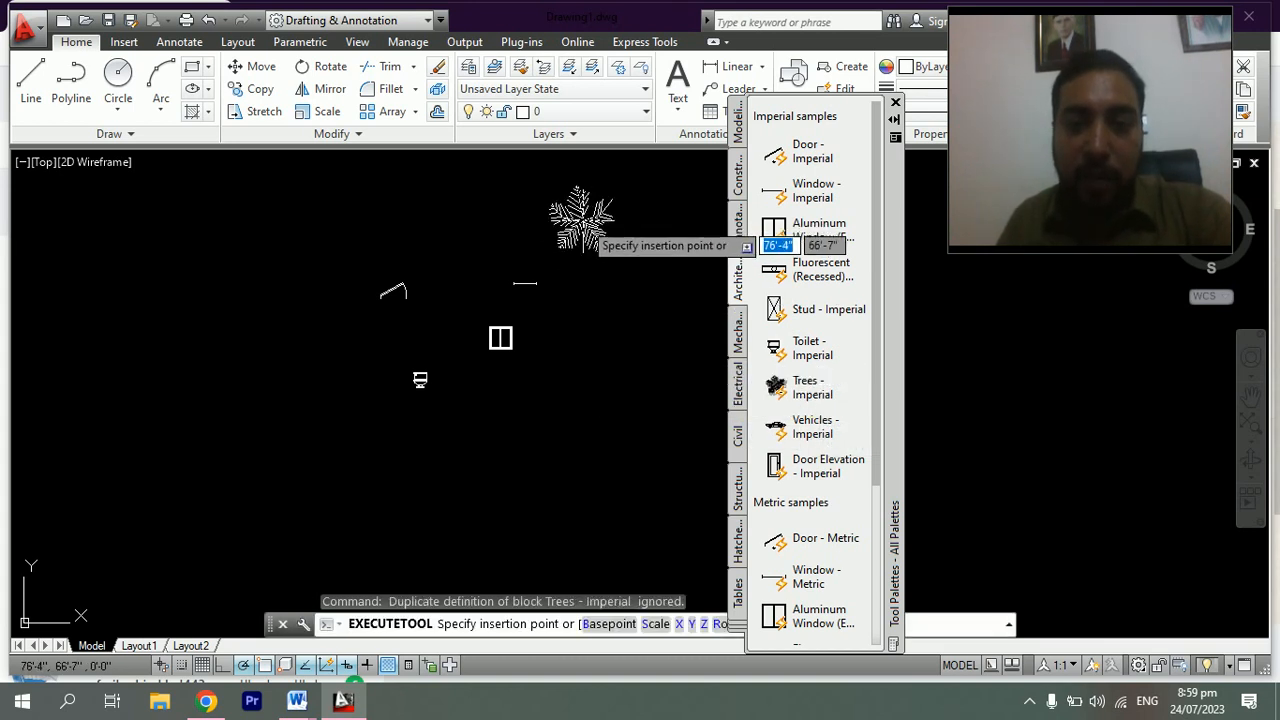
left_click(582, 218)
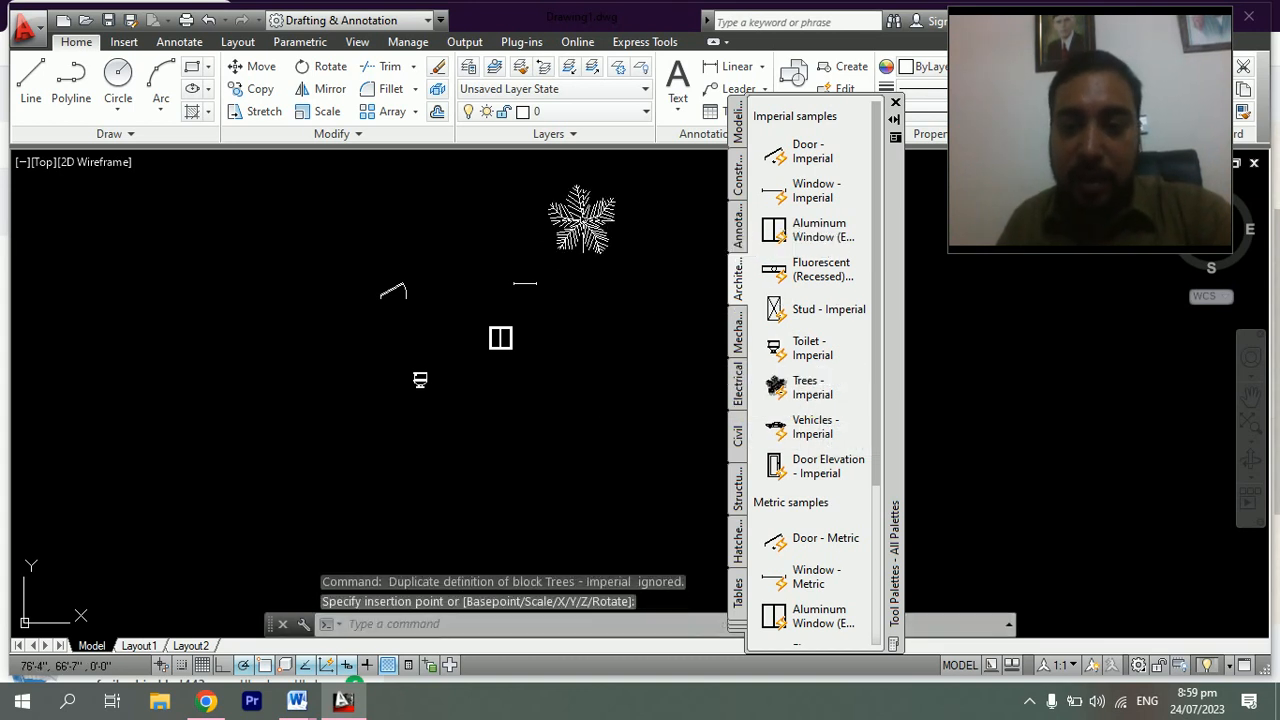
left_click(810, 430)
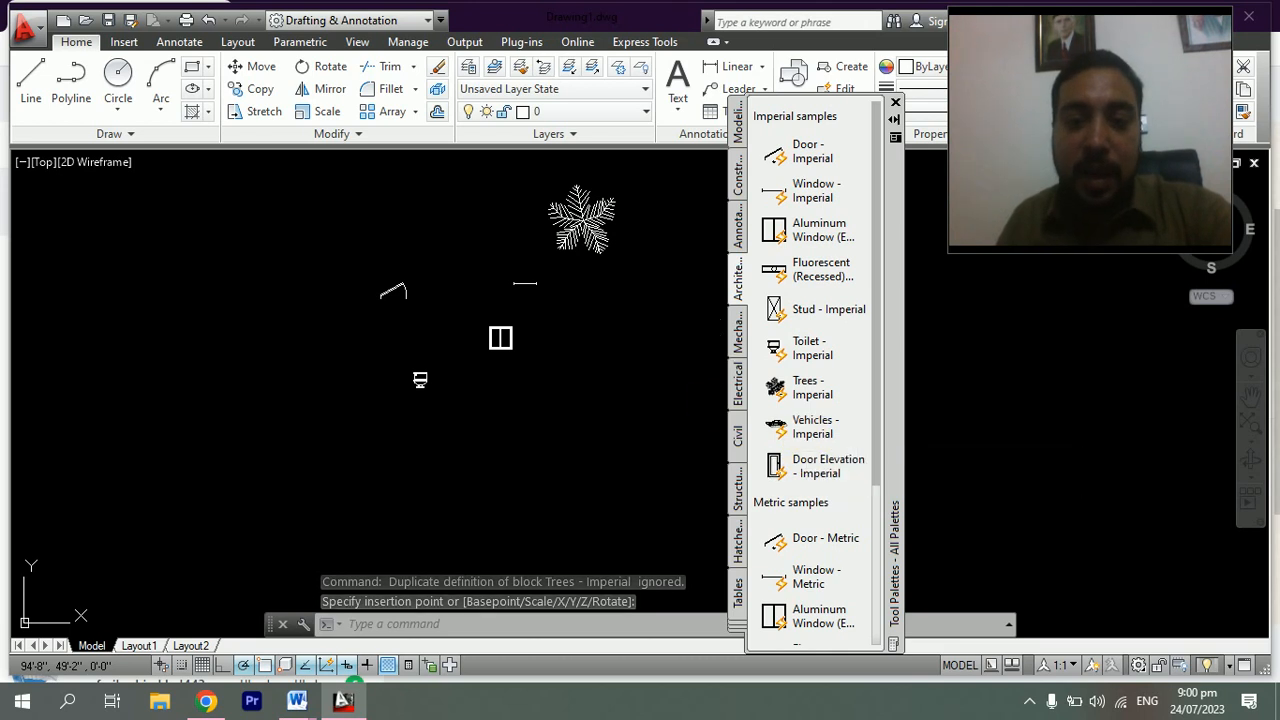
left_click(476, 428)
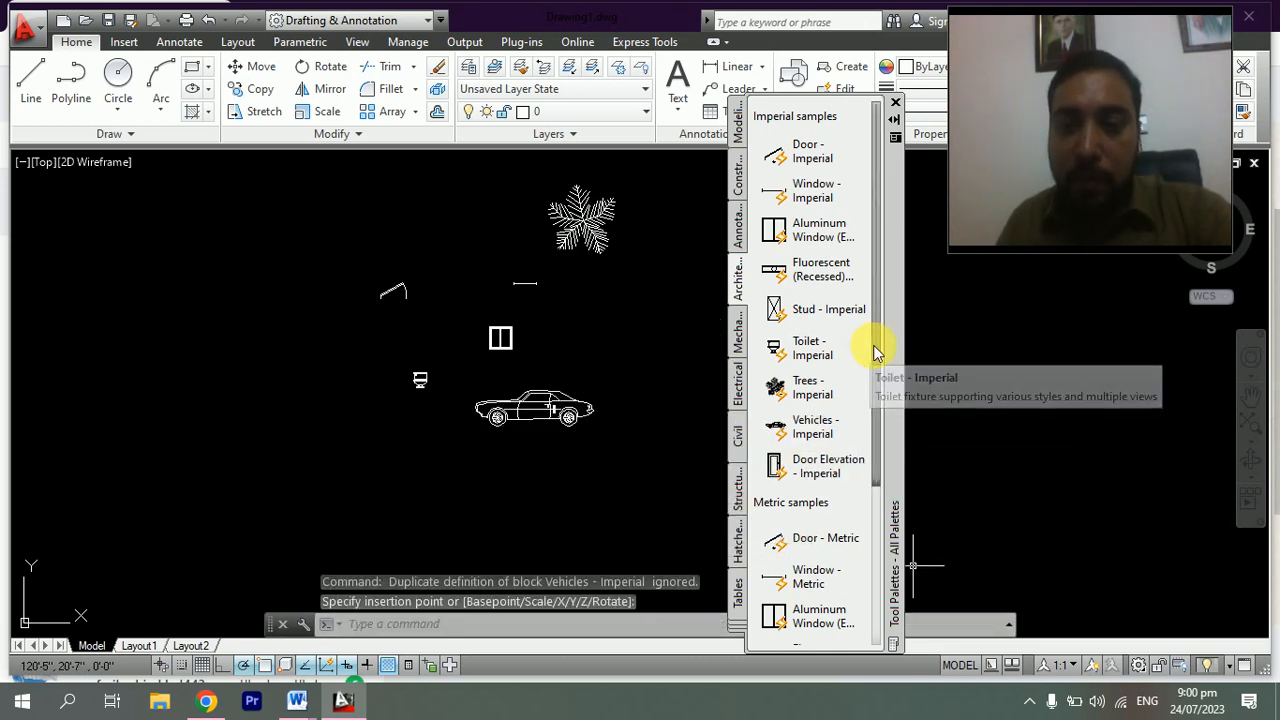
- Insert the Trees - Metric block from the metric samples below the toilet
scroll(874, 378, "down", 1)
left_click_drag(874, 378, 884, 515)
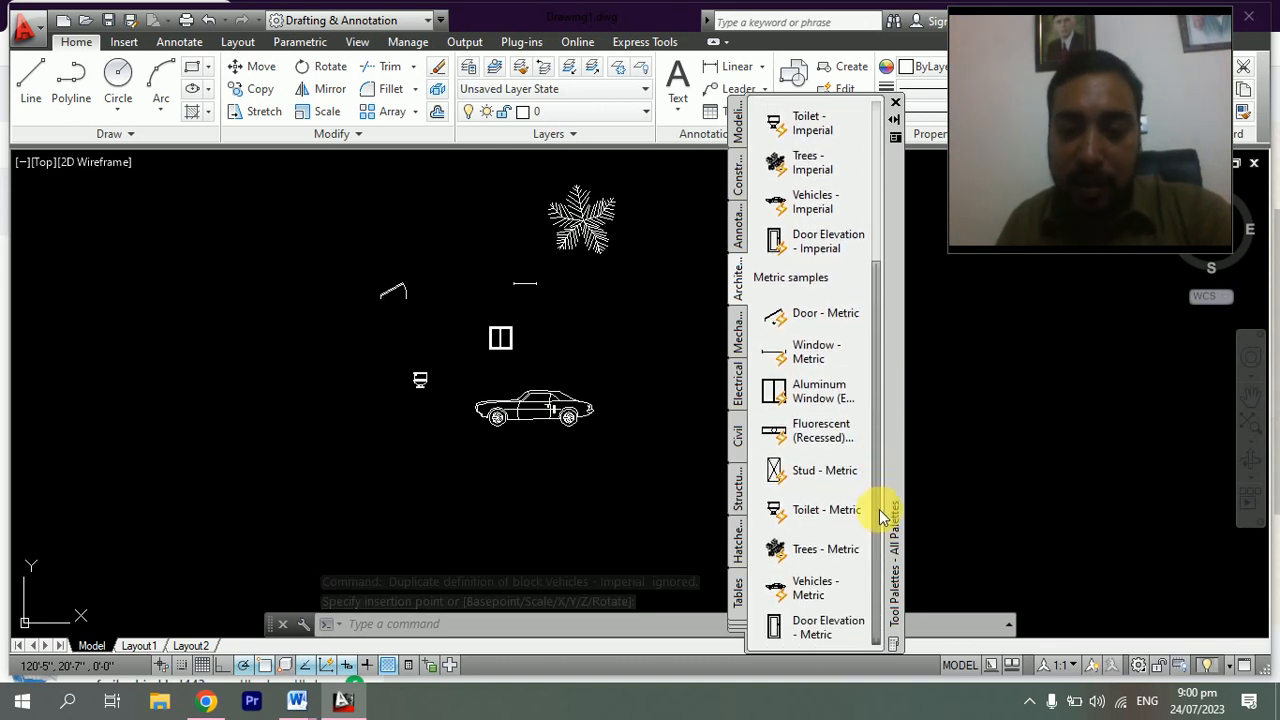
left_click(830, 552)
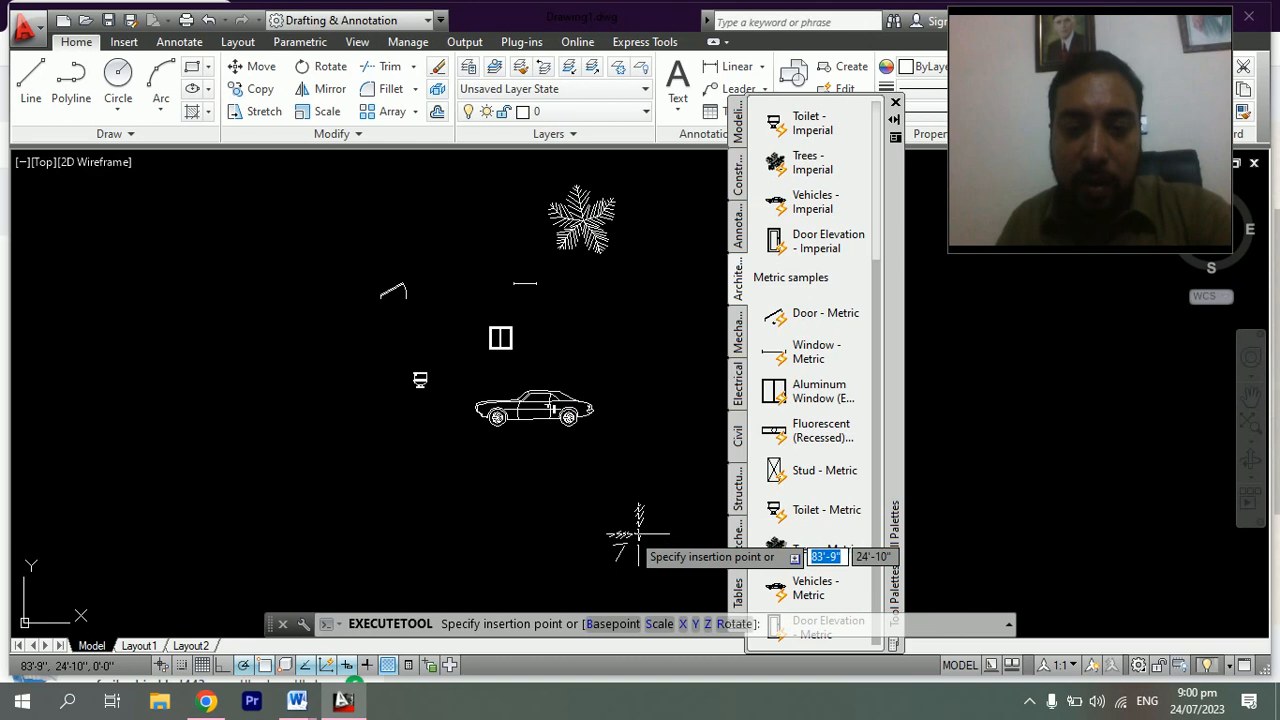
left_click(409, 448)
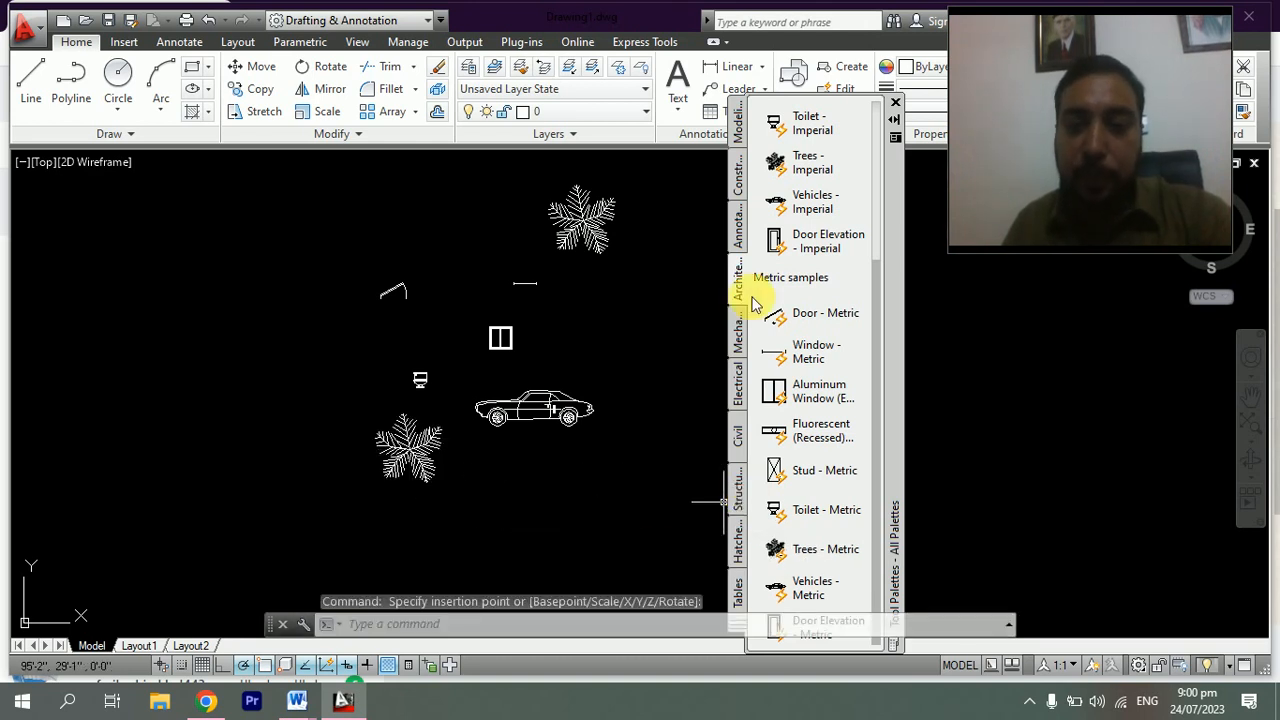
- View the Mechanical palette's block samples and close the tool palettes
left_click(740, 333)
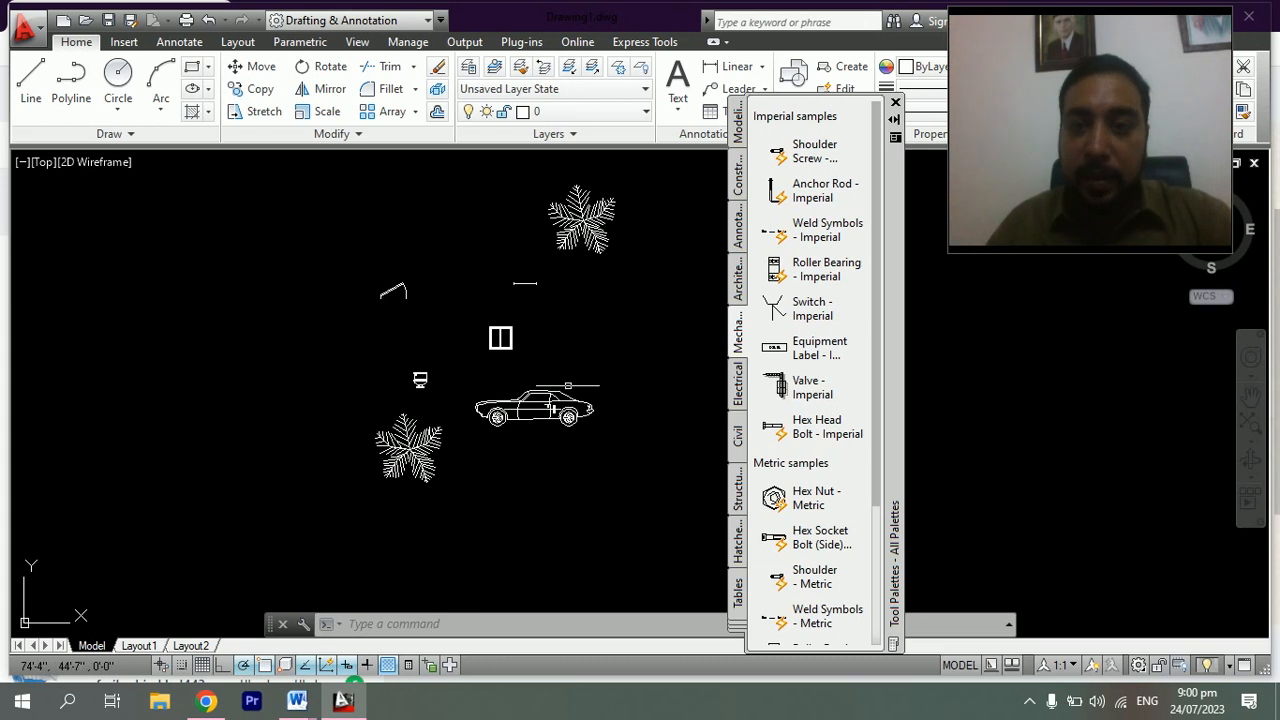
left_click(896, 106)
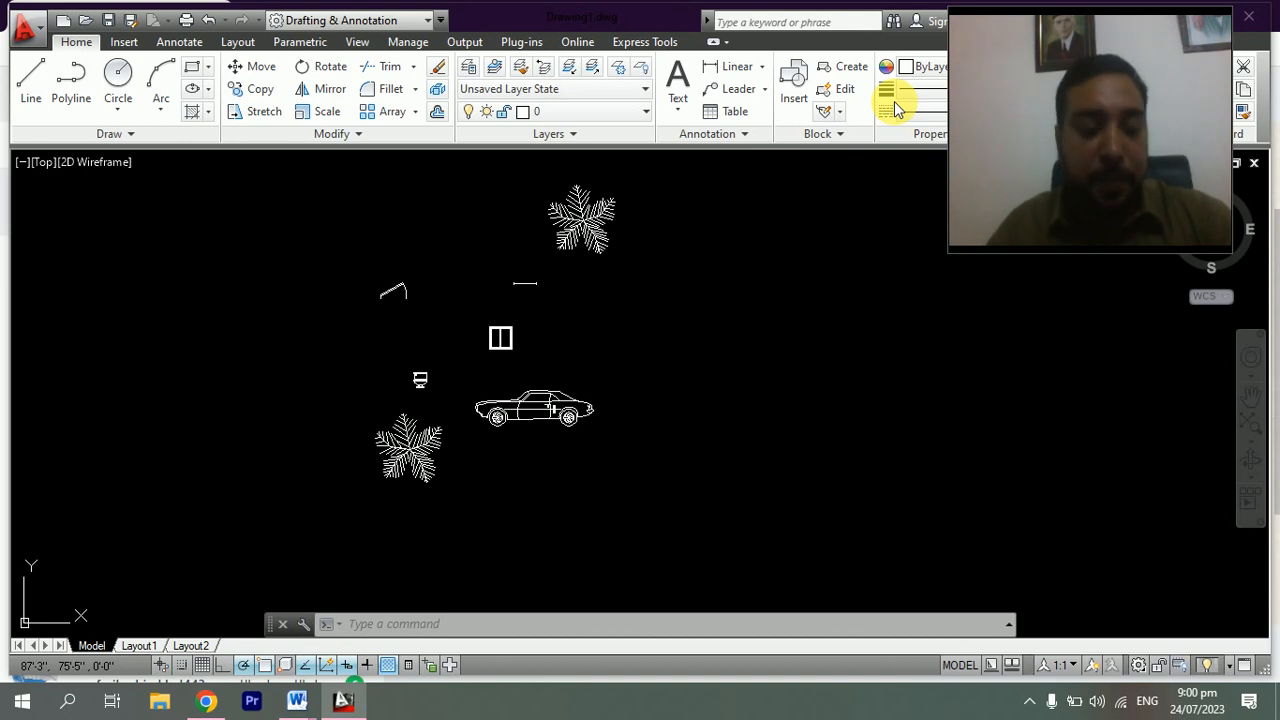
- Open DesignCenter and browse its folders back to the AutoCAD 2013 Sample folder
key("ctrl+2")
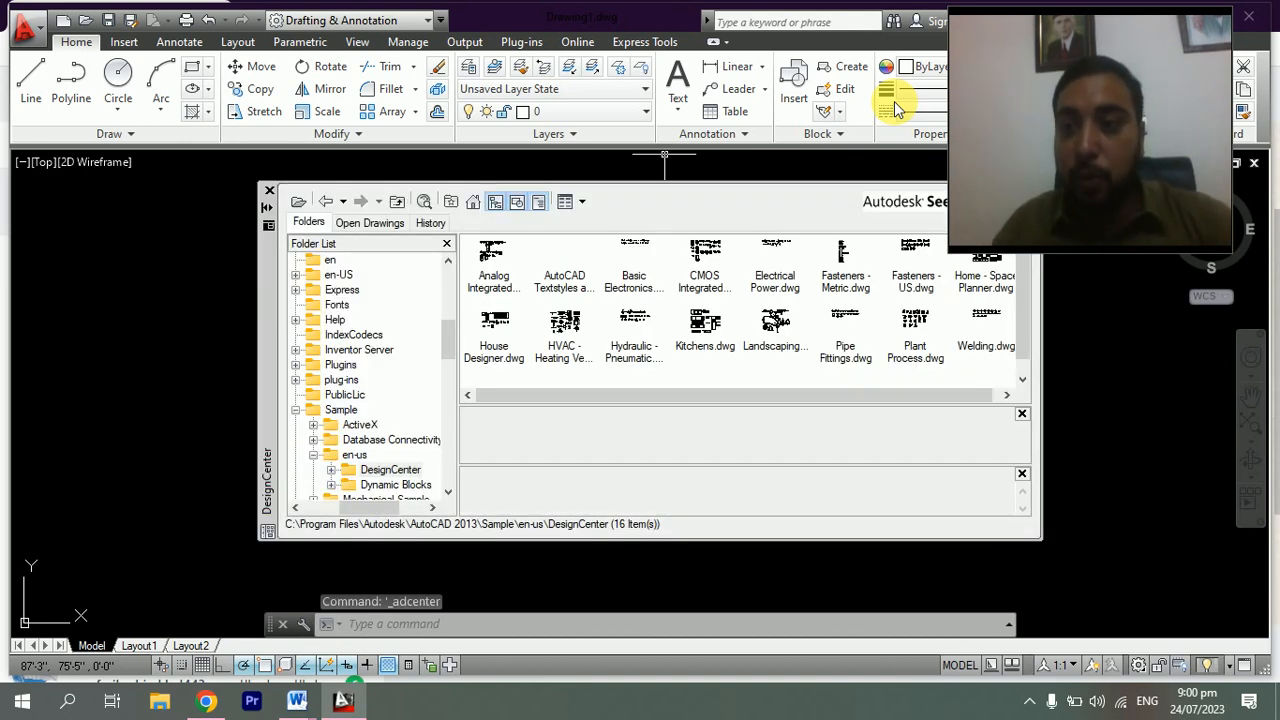
left_click(334, 272)
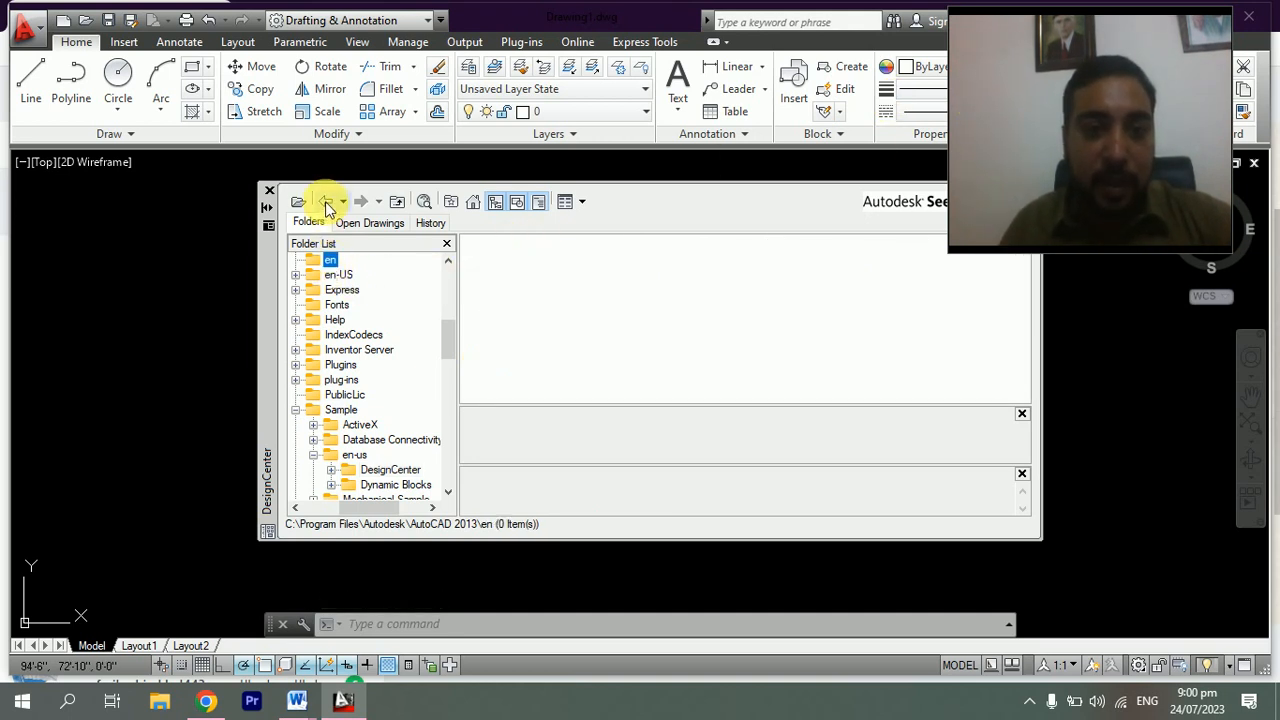
left_click(327, 201)
left_click(327, 201)
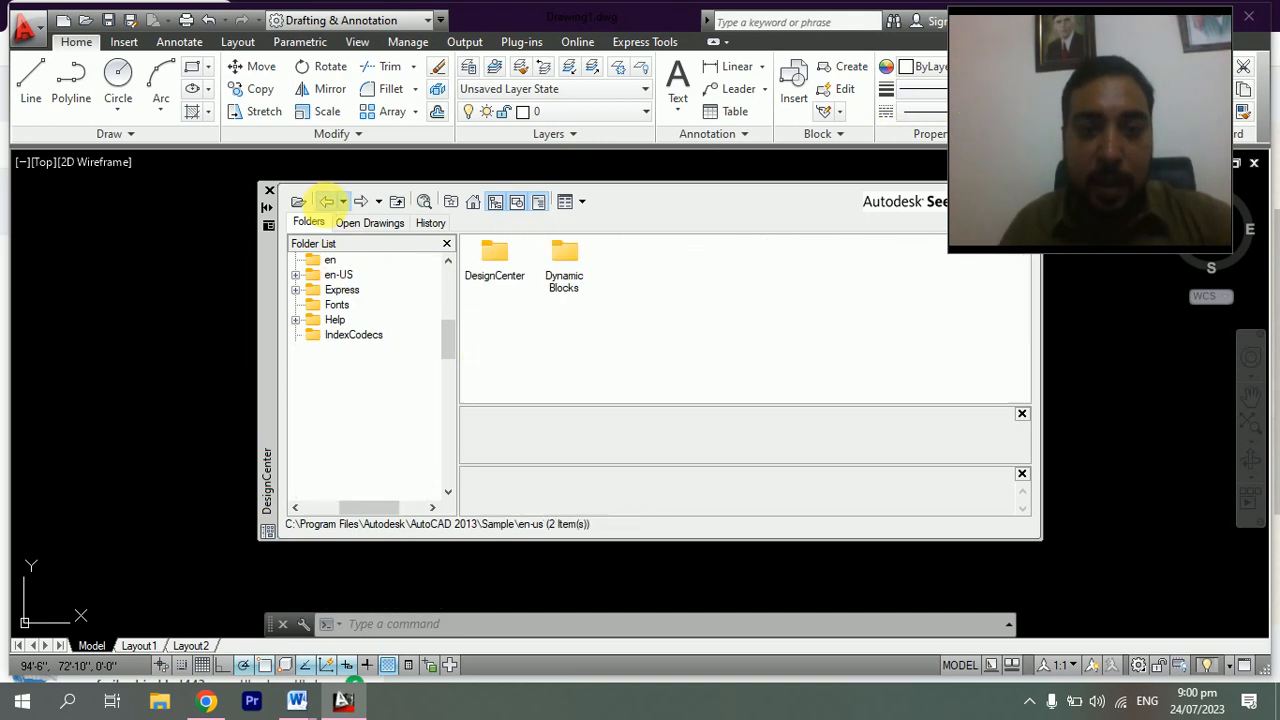
left_click(327, 203)
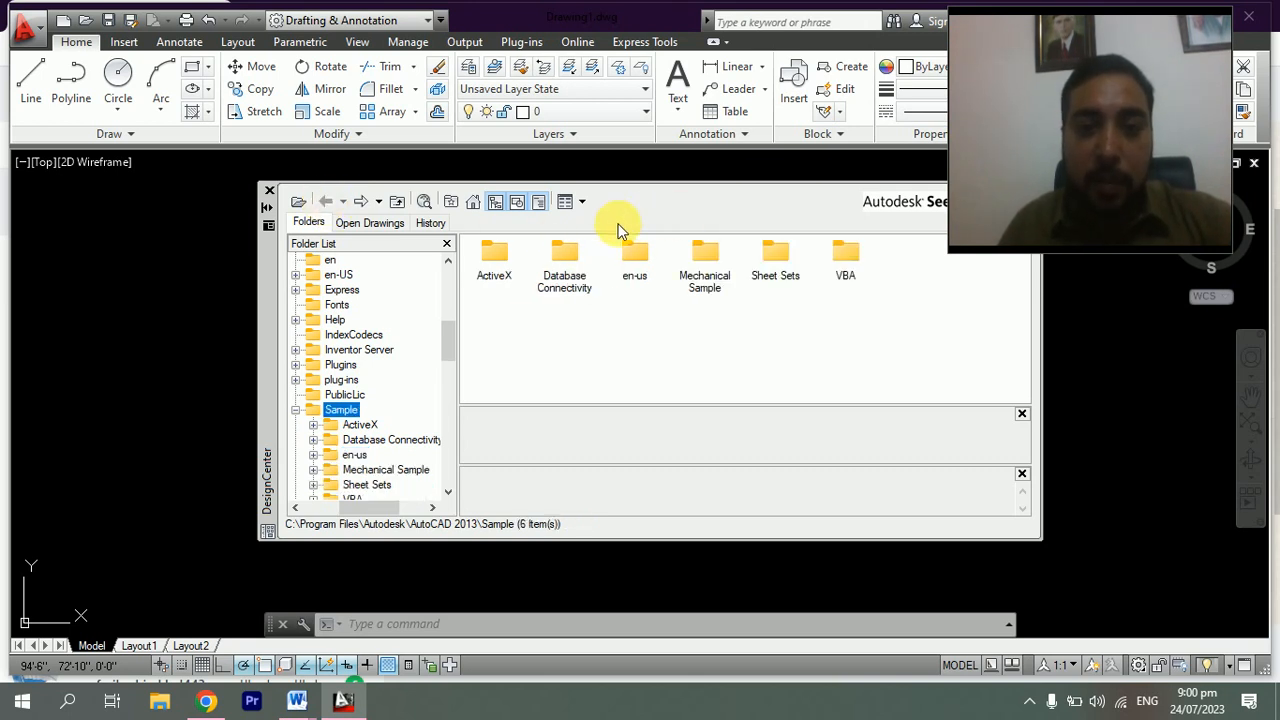
- Open the DesignCenter folder inside Sample's en-us folder and preview Plant Process.dwg
left_click(637, 280)
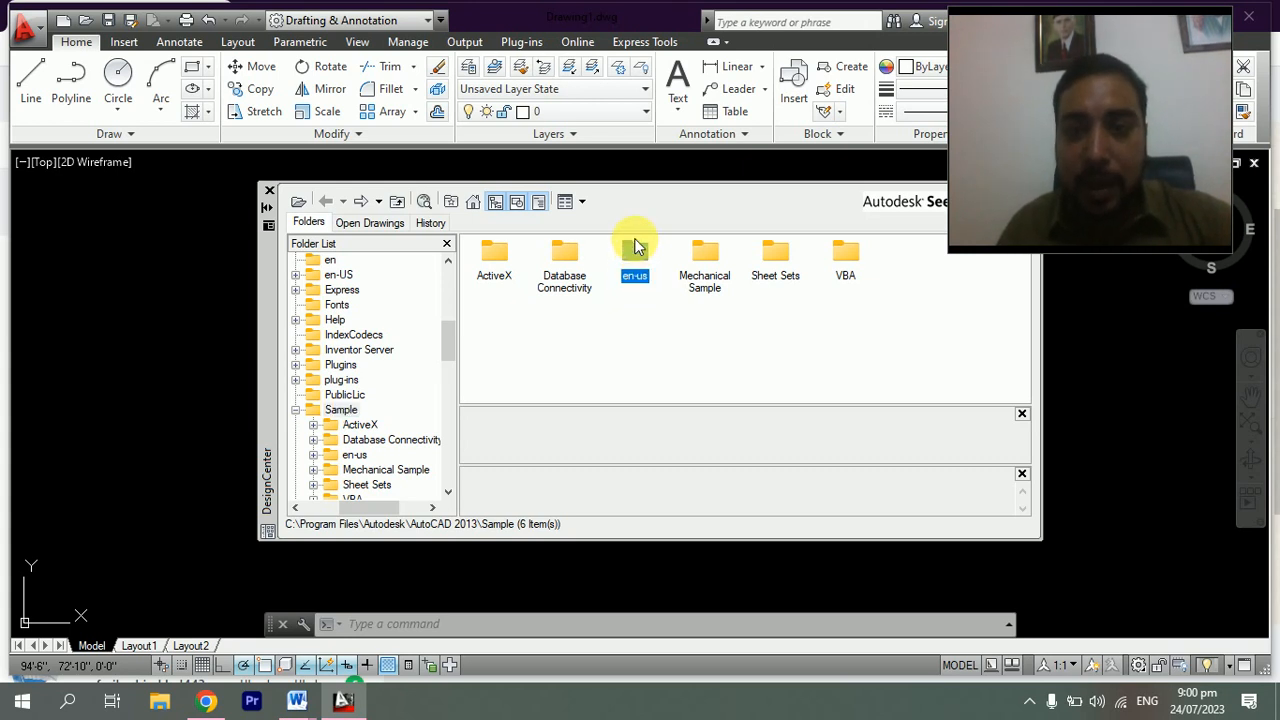
double_click(634, 254)
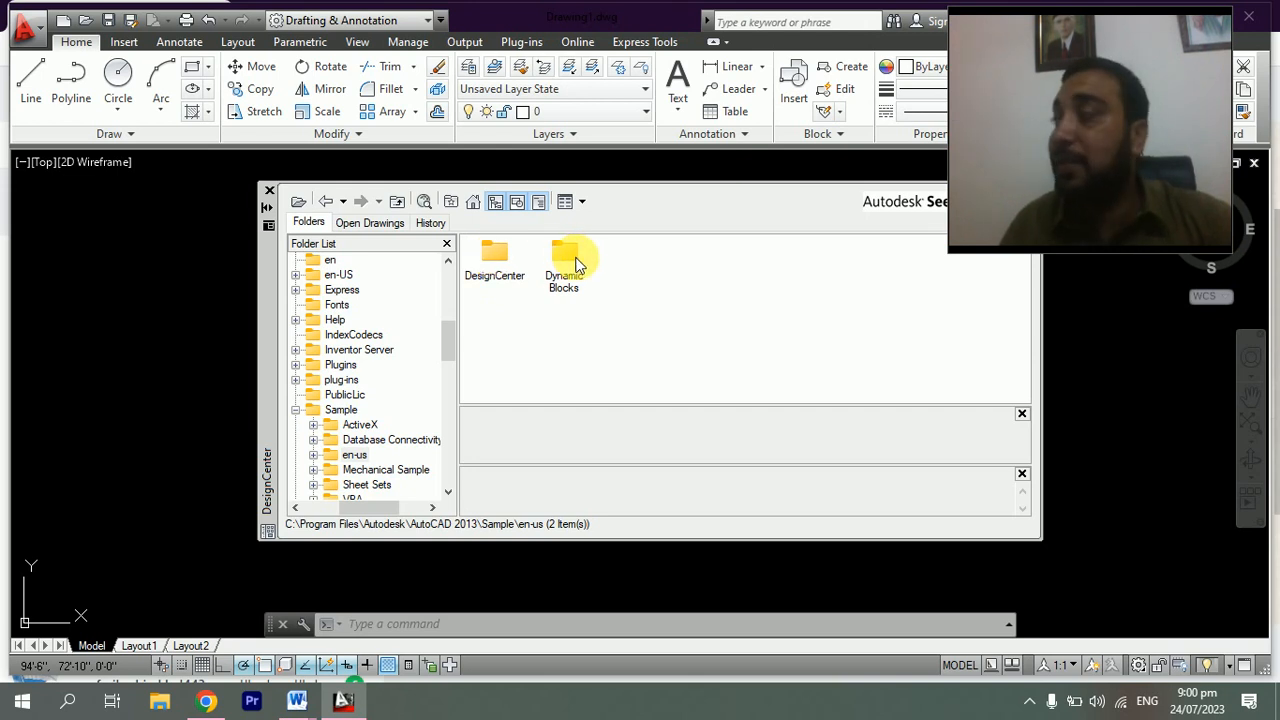
double_click(492, 258)
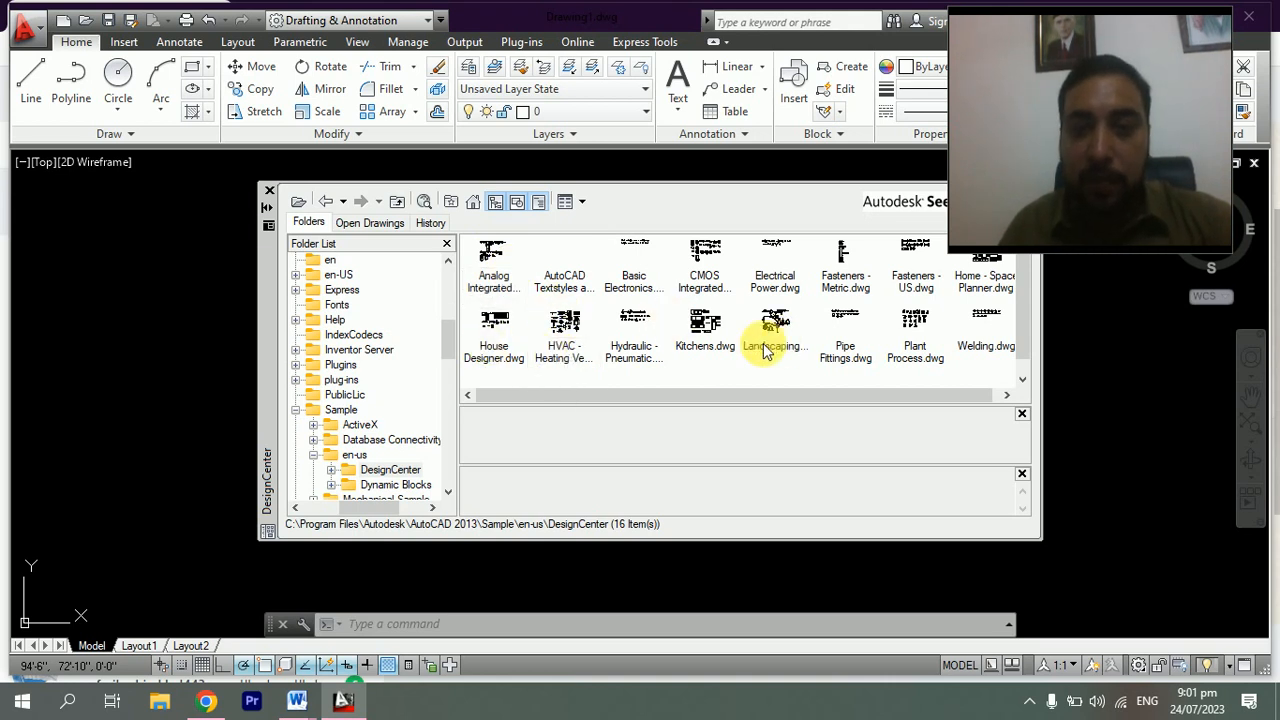
left_click(916, 346)
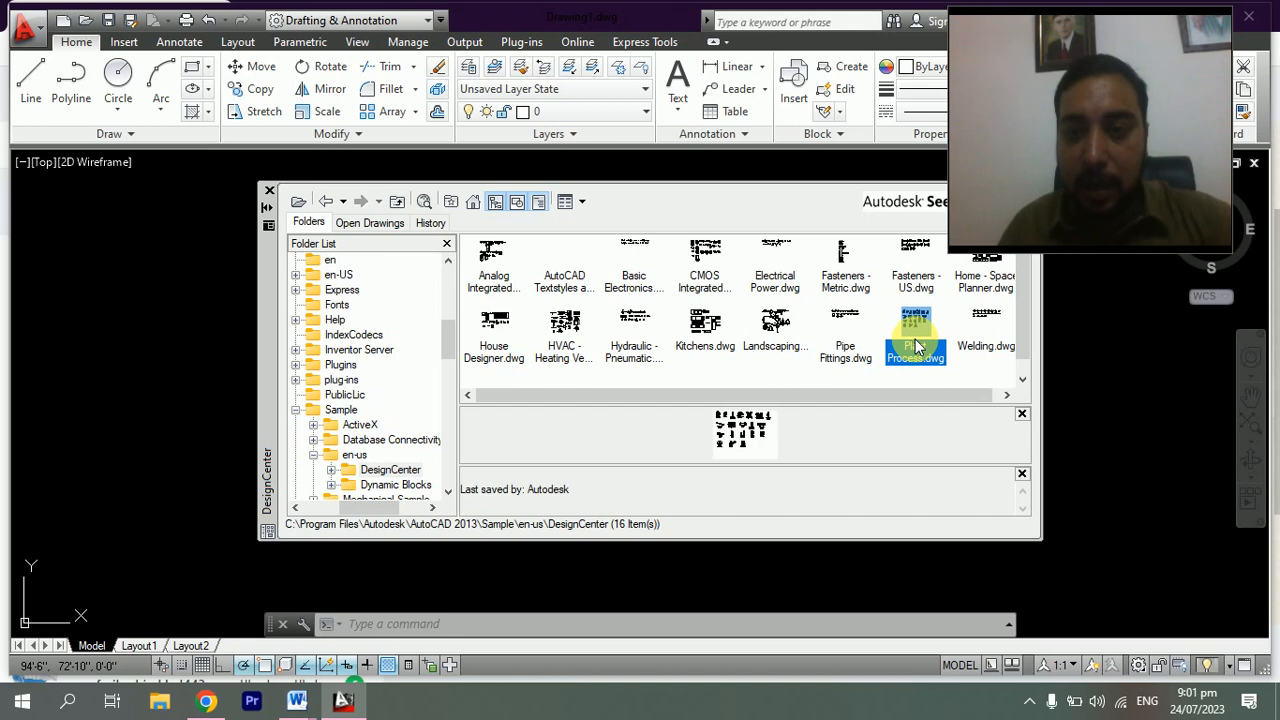
left_click(163, 400)
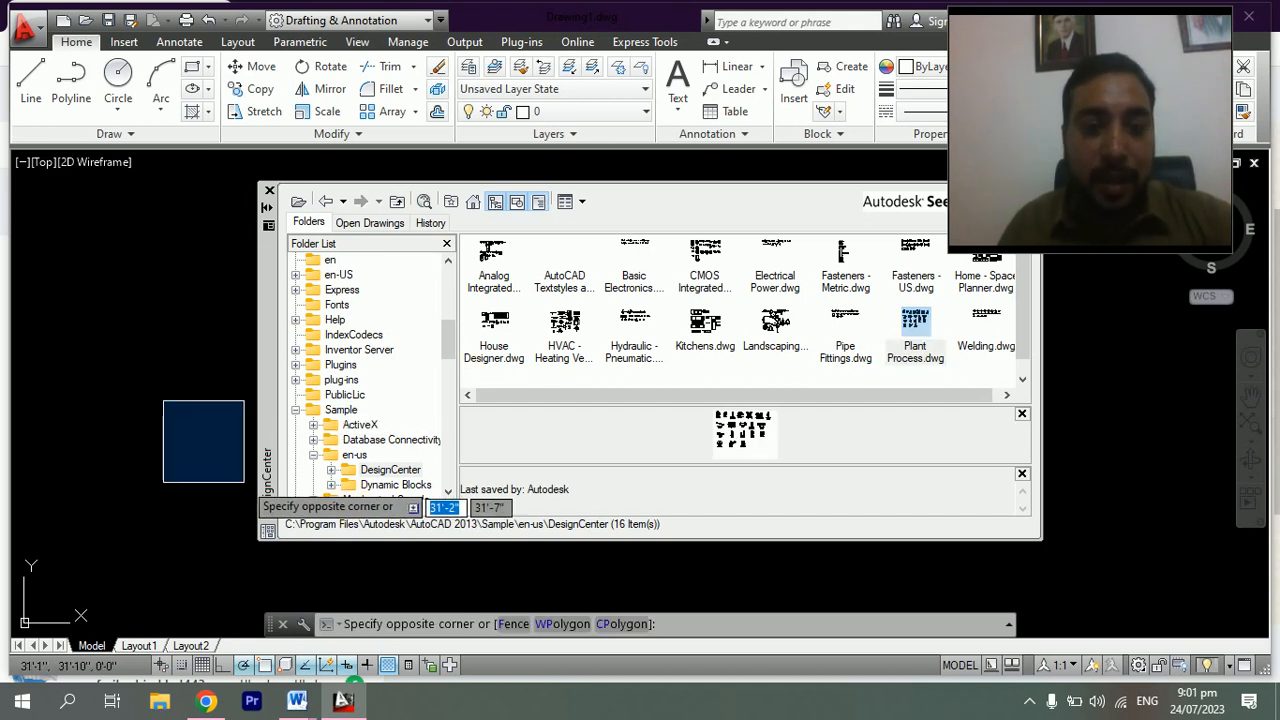
left_click(246, 480)
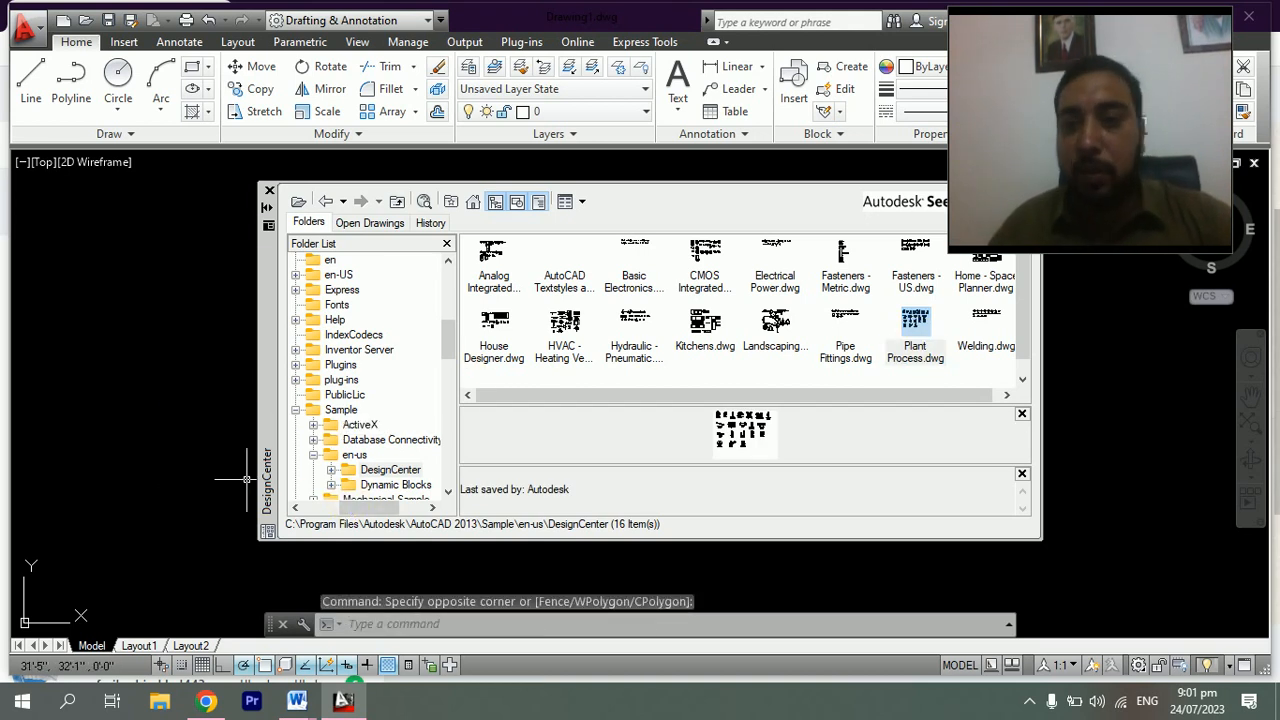